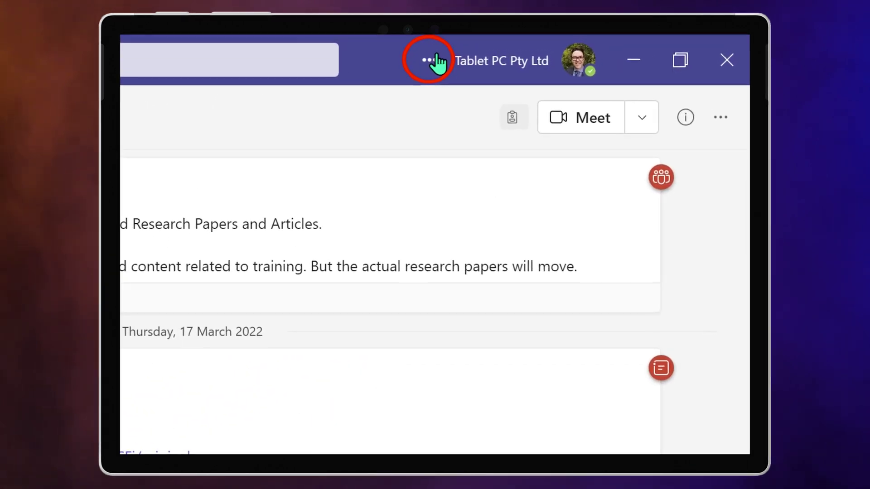
In Teams Settings > Notifications, switch the notification style dropdown to Windows
click(430, 60)
click(380, 114)
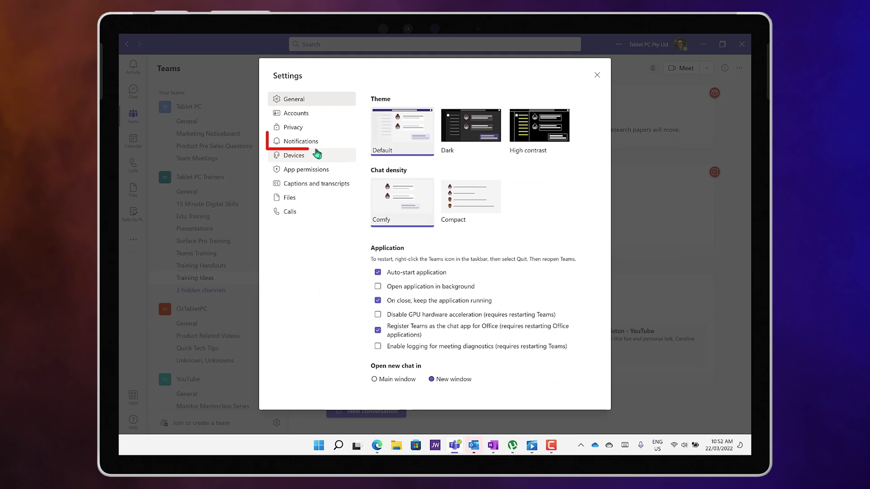
click(312, 145)
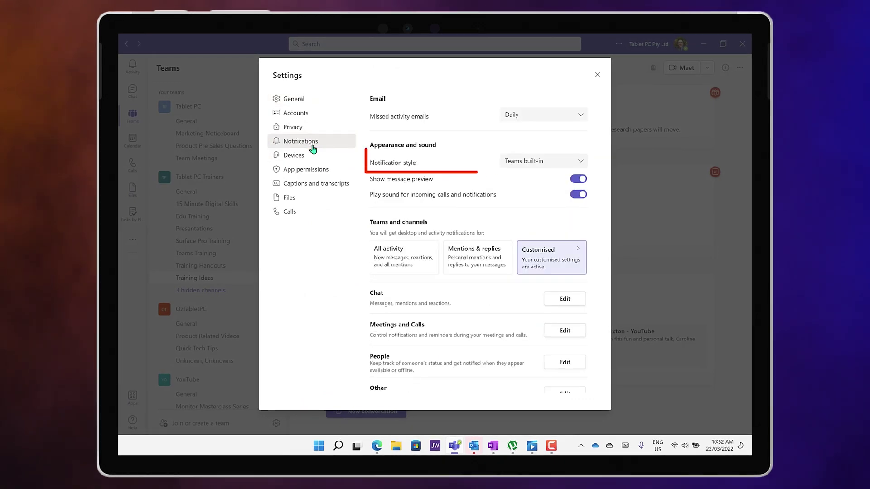
click(581, 163)
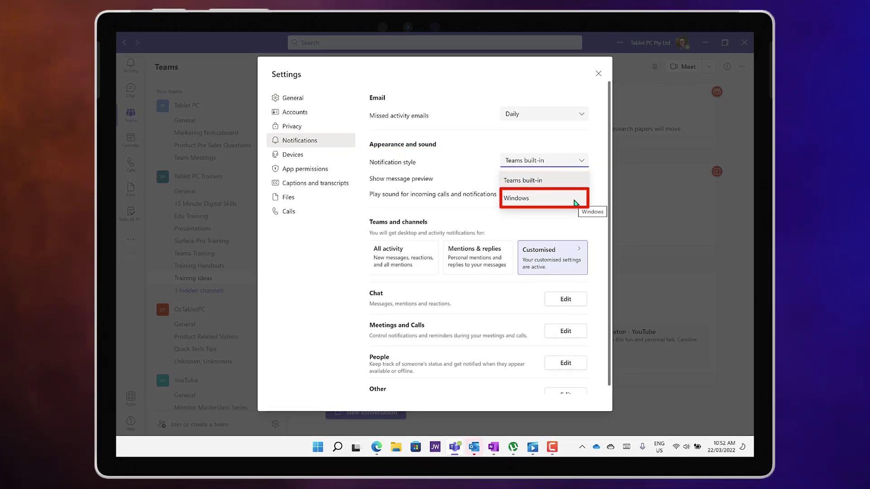
click(574, 203)
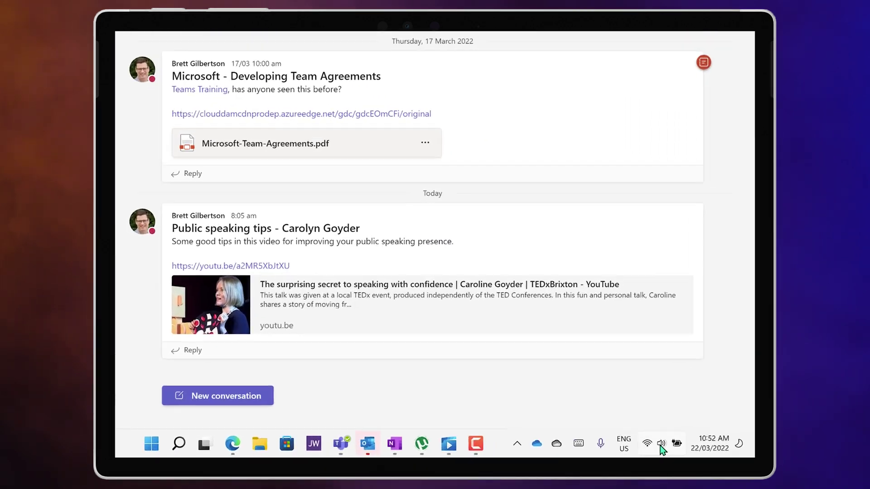
Set Focus Assist to Alarms only, then open the notification centre showing Outlook and Teams alerts
click(661, 443)
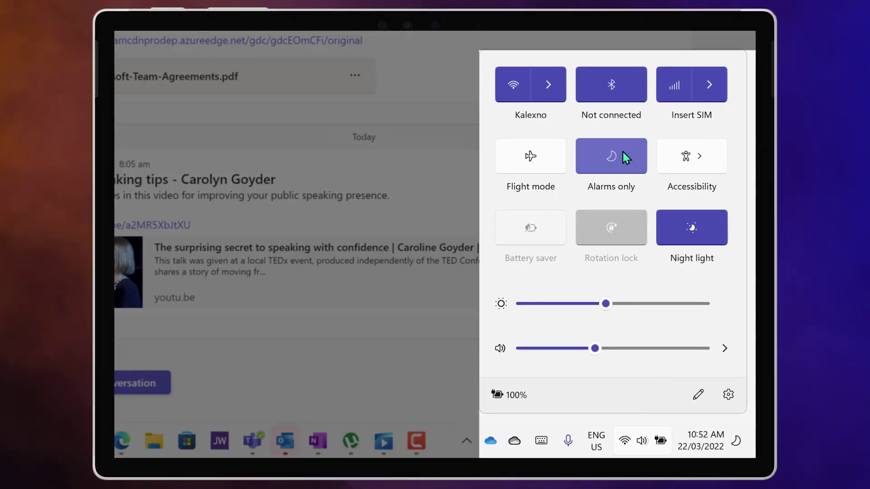
click(623, 152)
click(622, 150)
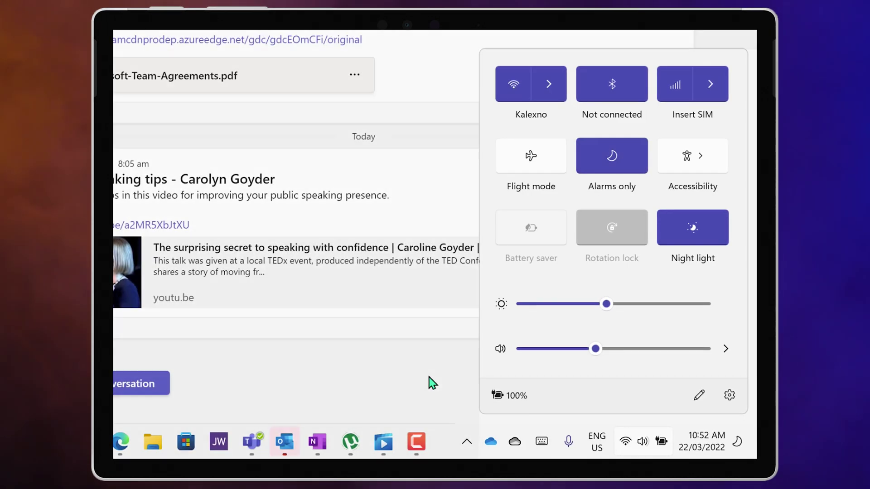
click(430, 382)
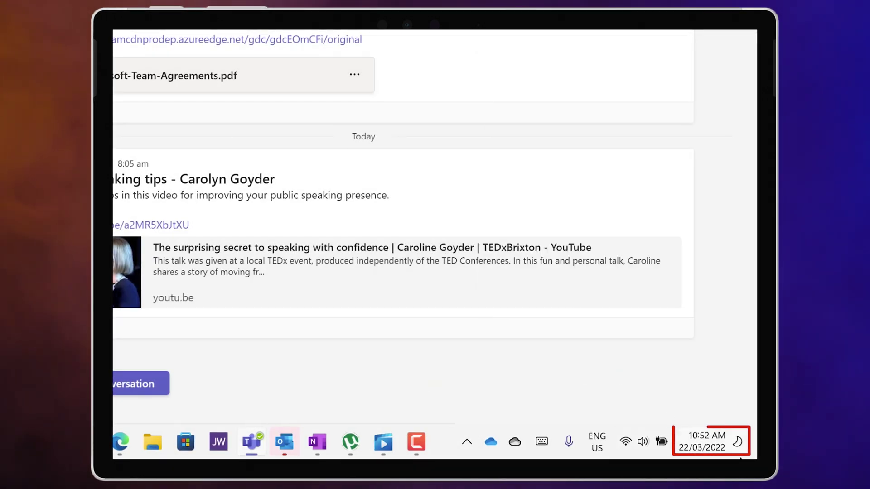
click(707, 442)
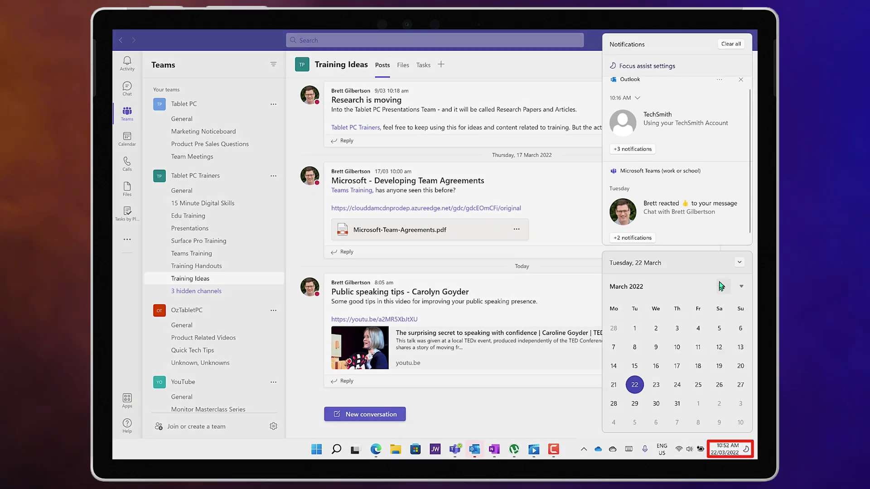